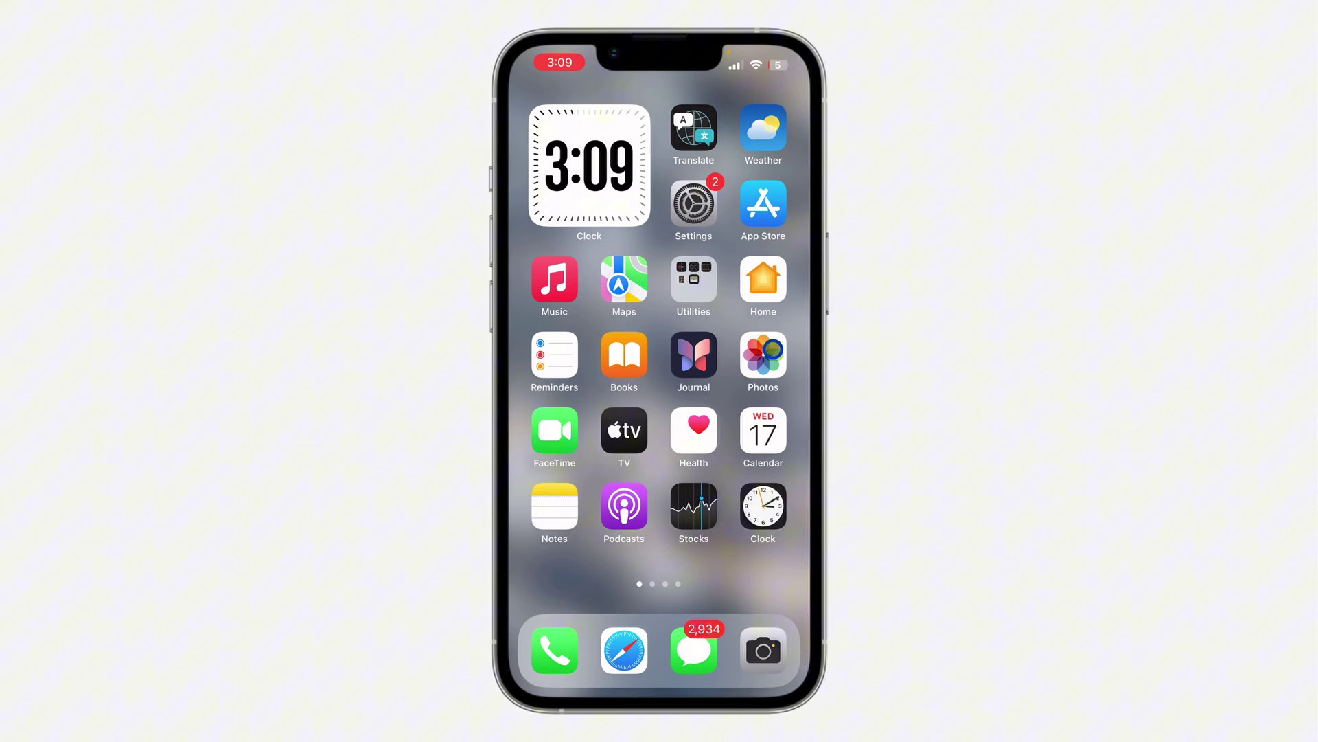
scroll(759, 295, right, 2)
- Look up Messenger's App Store listing with its pending update, then swipe back to the home screen
click(756, 205)
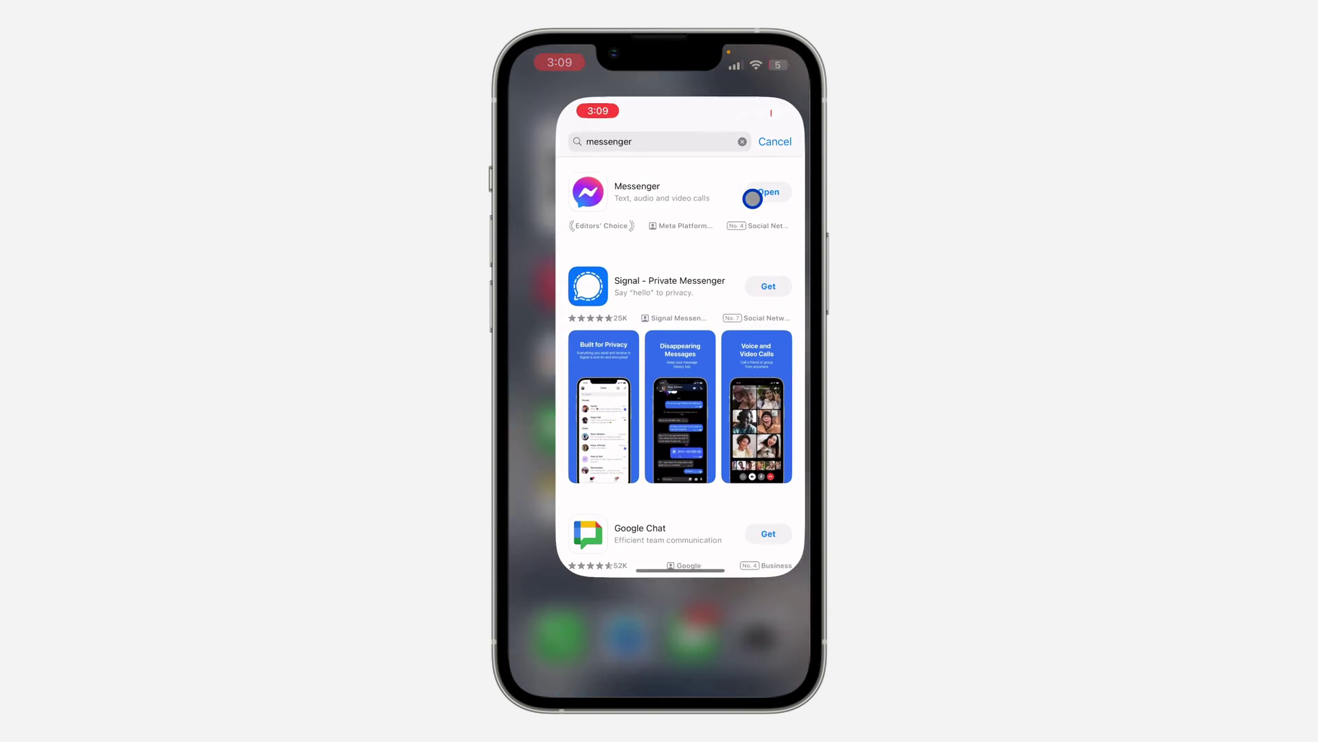
click(651, 164)
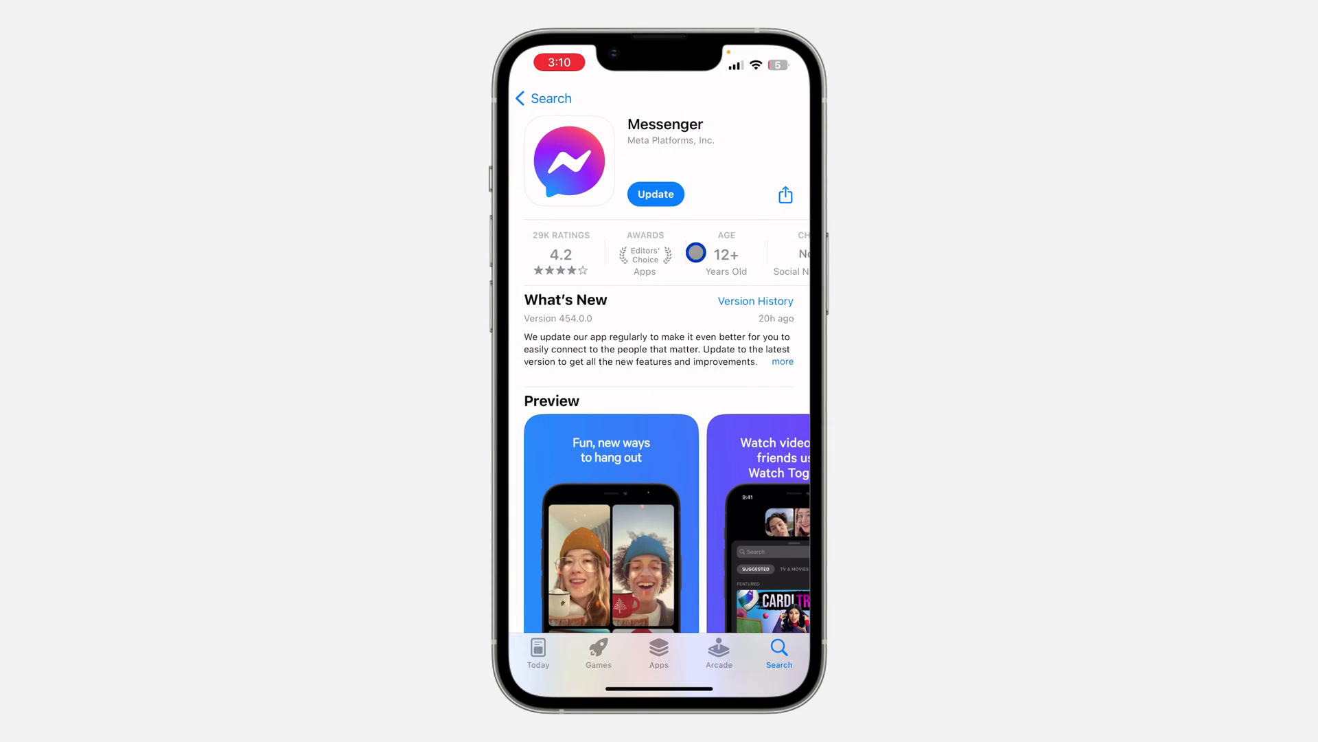
drag(686, 350, 686, 319)
scroll(681, 412, right, 2)
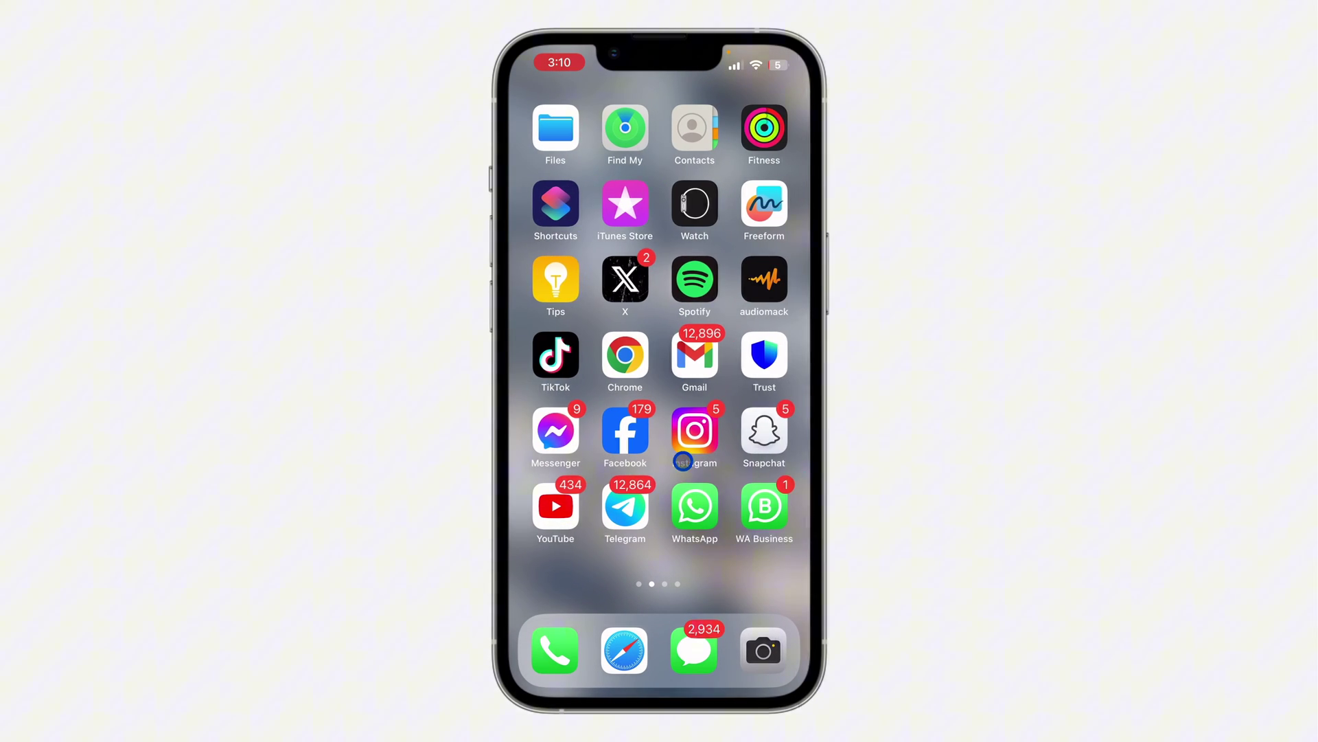
- Open the top conversation in Messenger and show its stickers and GIFs panel
click(553, 430)
click(530, 99)
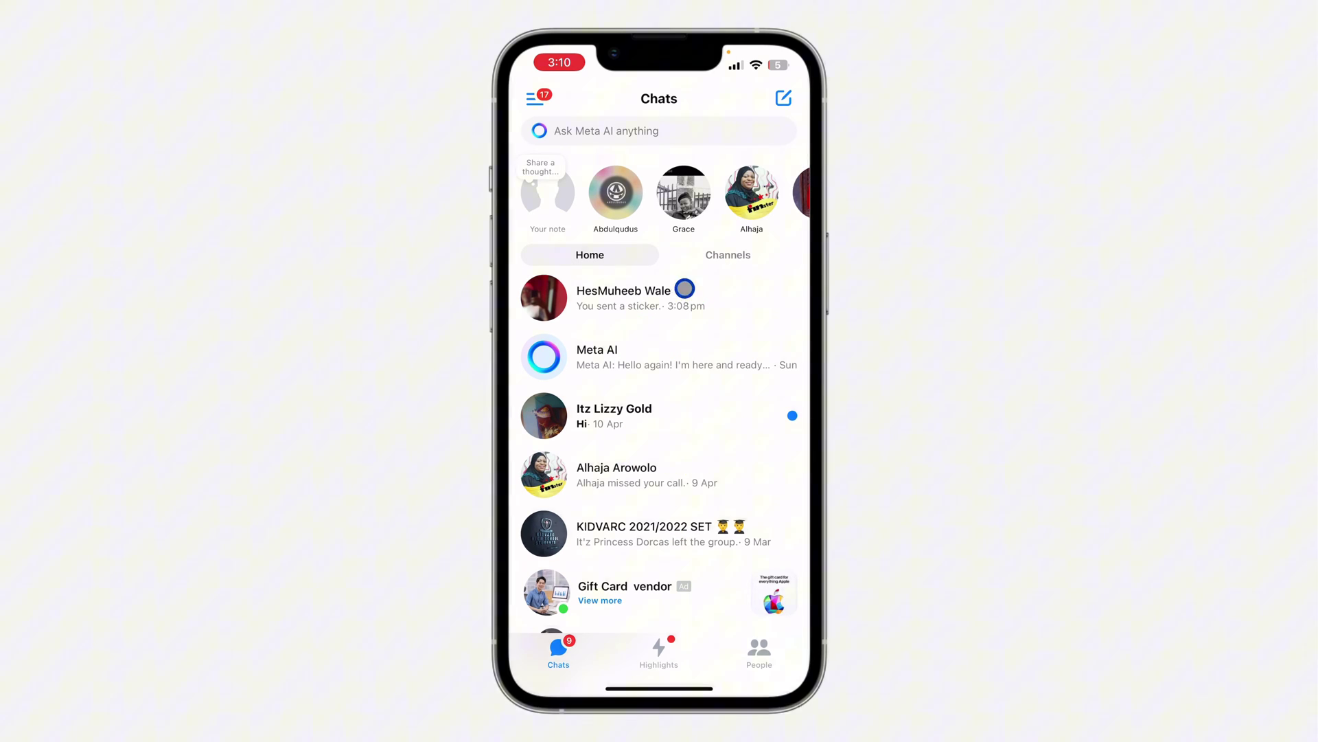
click(678, 307)
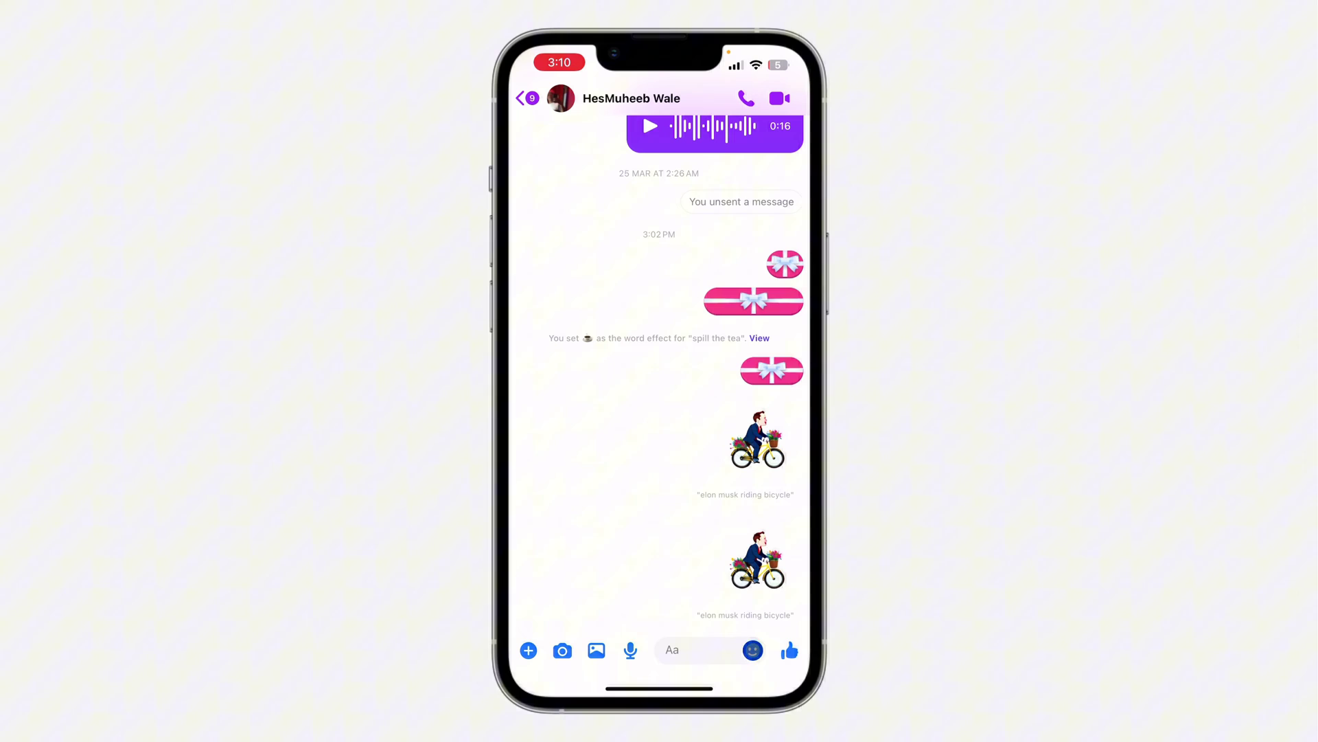
click(702, 657)
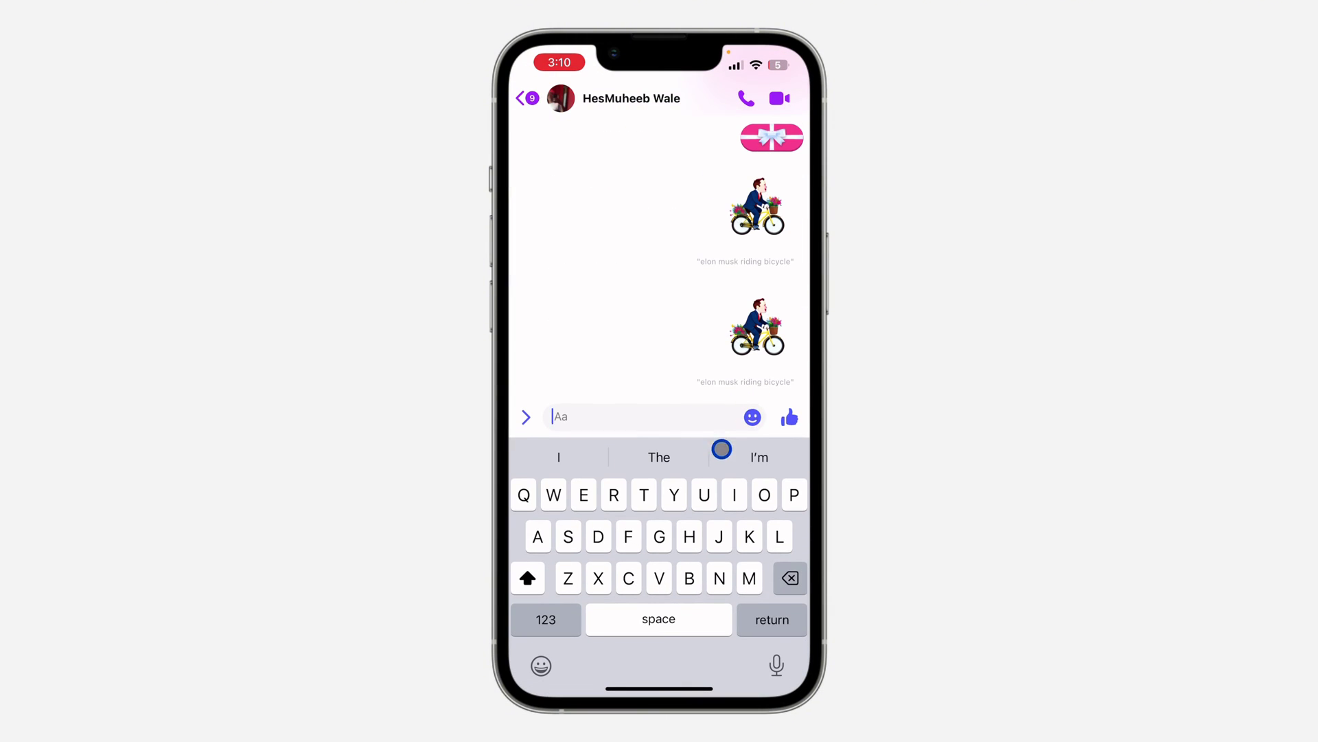
click(751, 417)
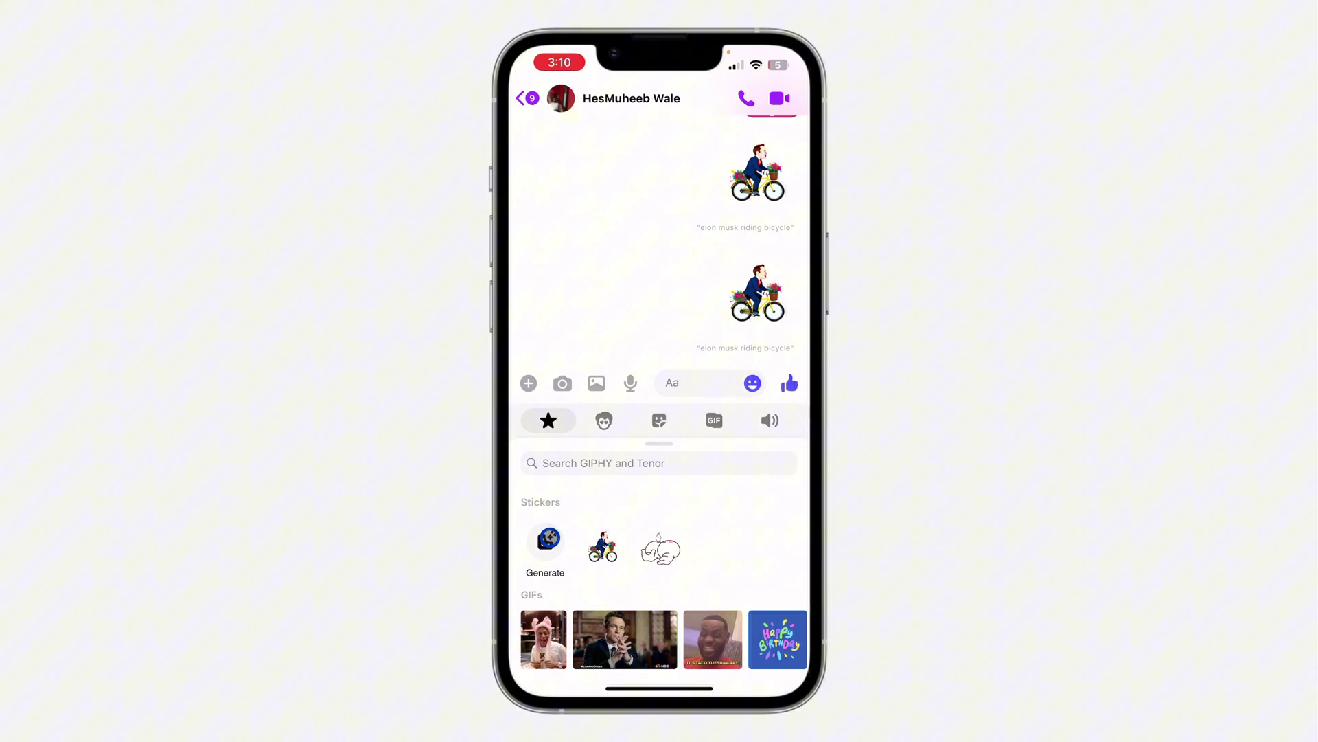
- Generate AI stickers from the prompt 'Elon musk riding bicycle', correcting a typo
click(546, 540)
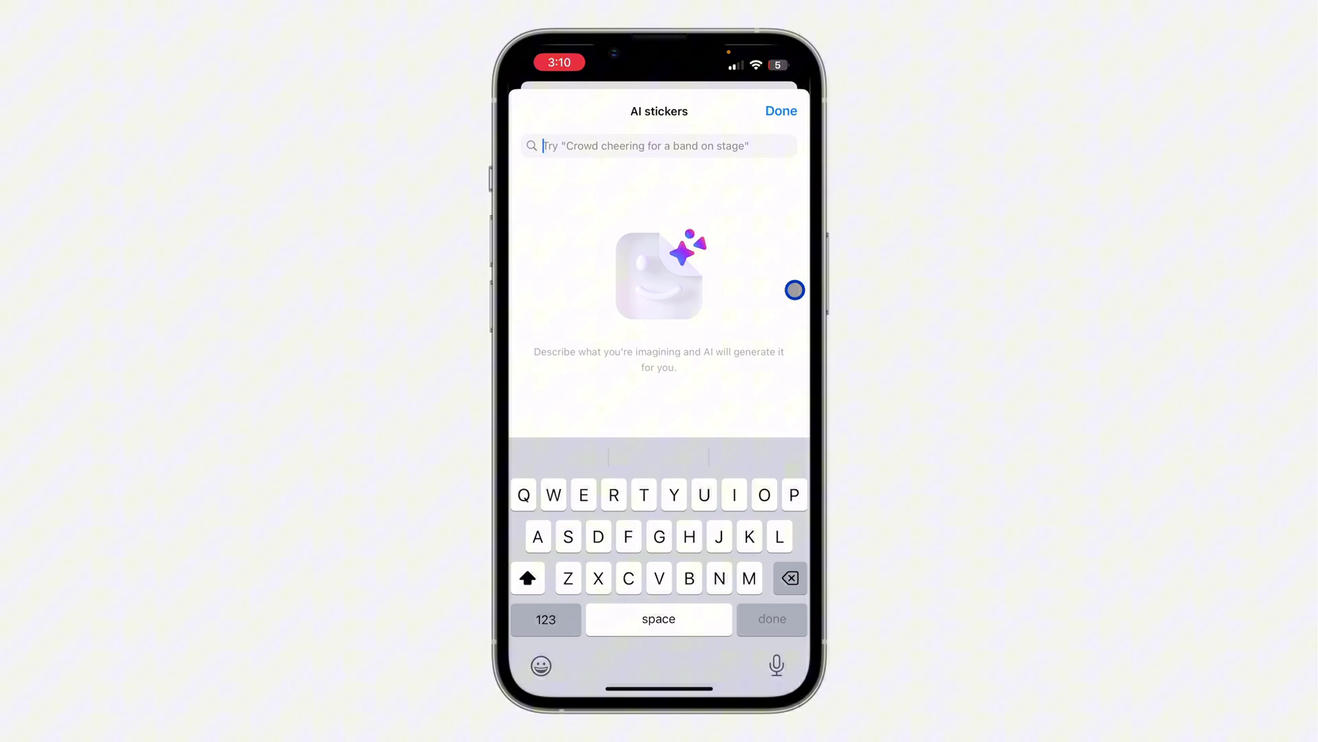
text(El)
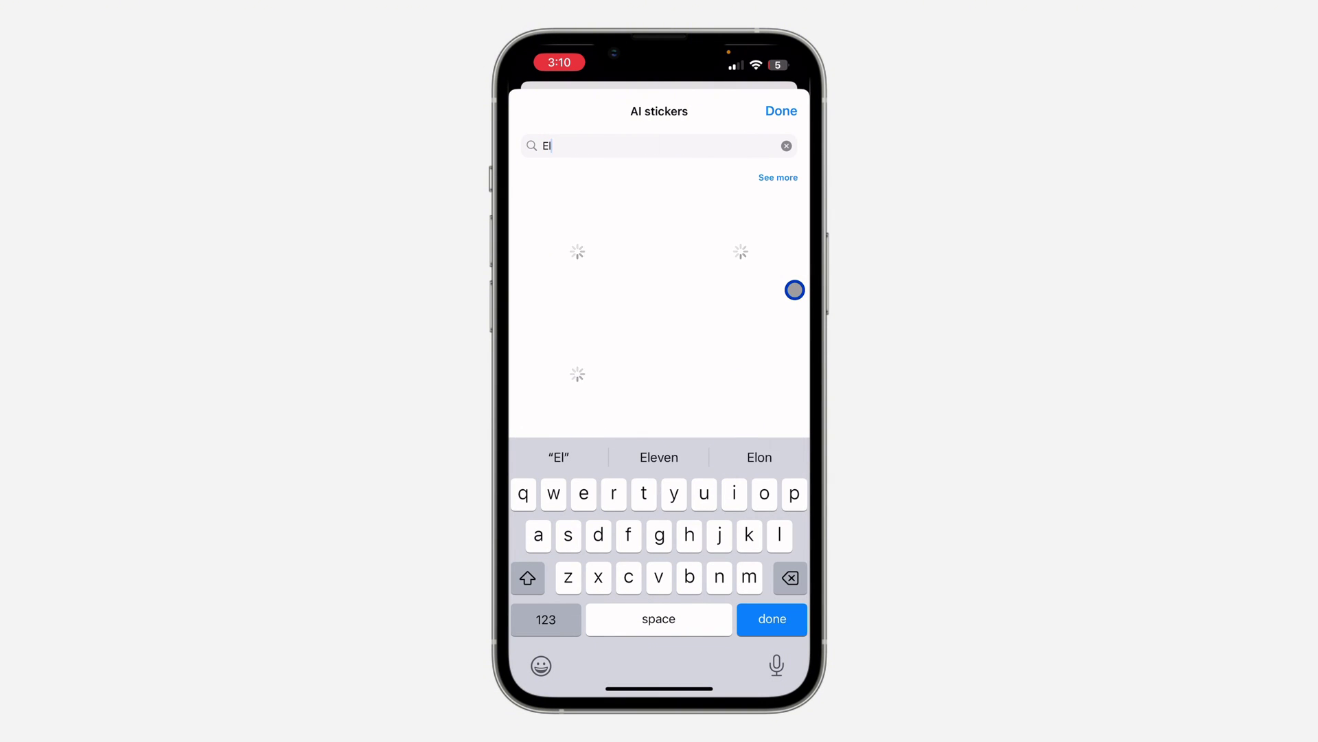
text(on nusk)
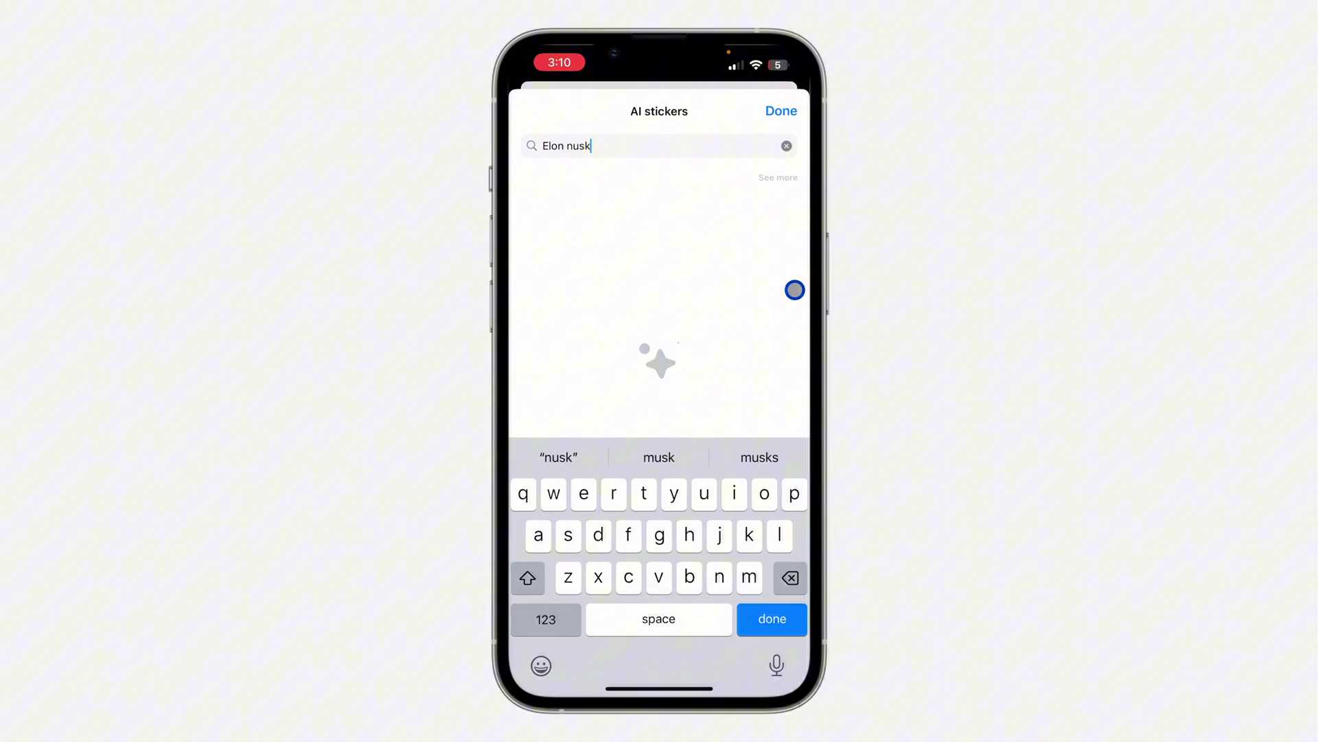
key(BackSpace)
key(BackSpace)
key(BackSpace)
key(BackSpace)
text(musk)
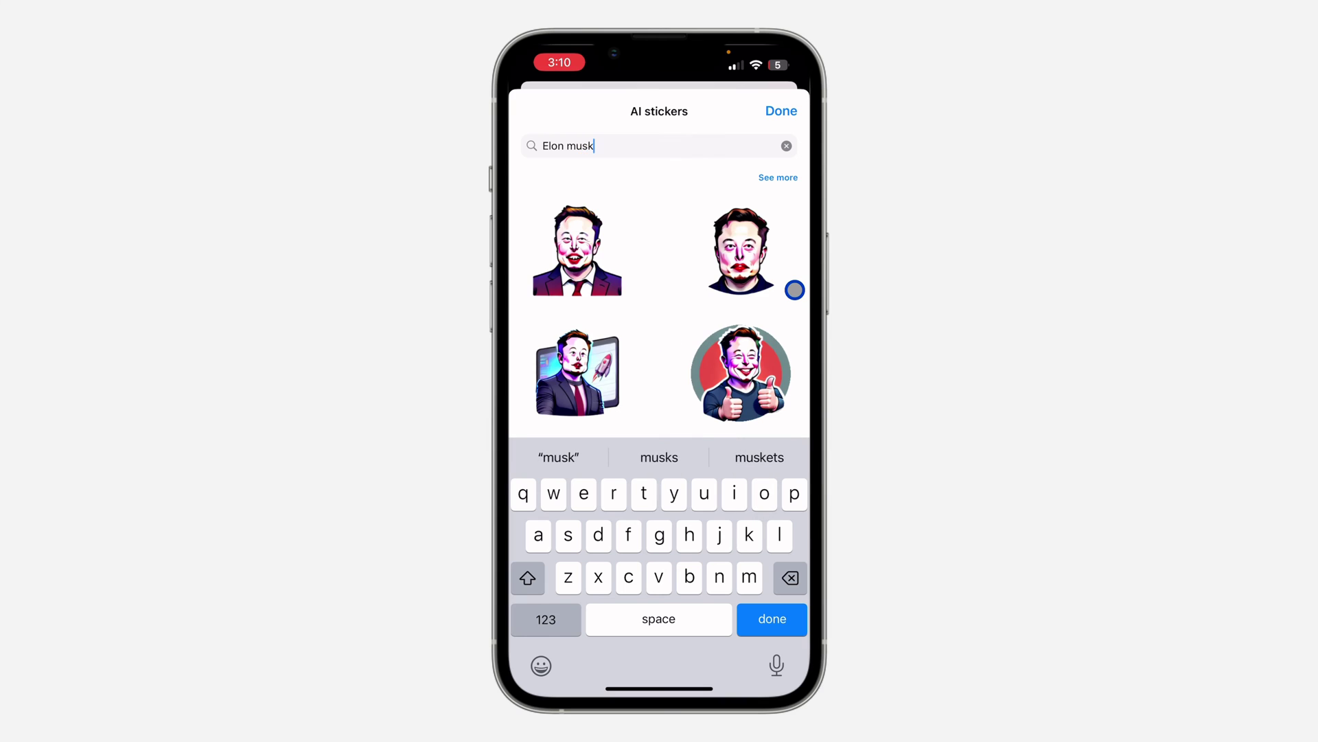
text( r)
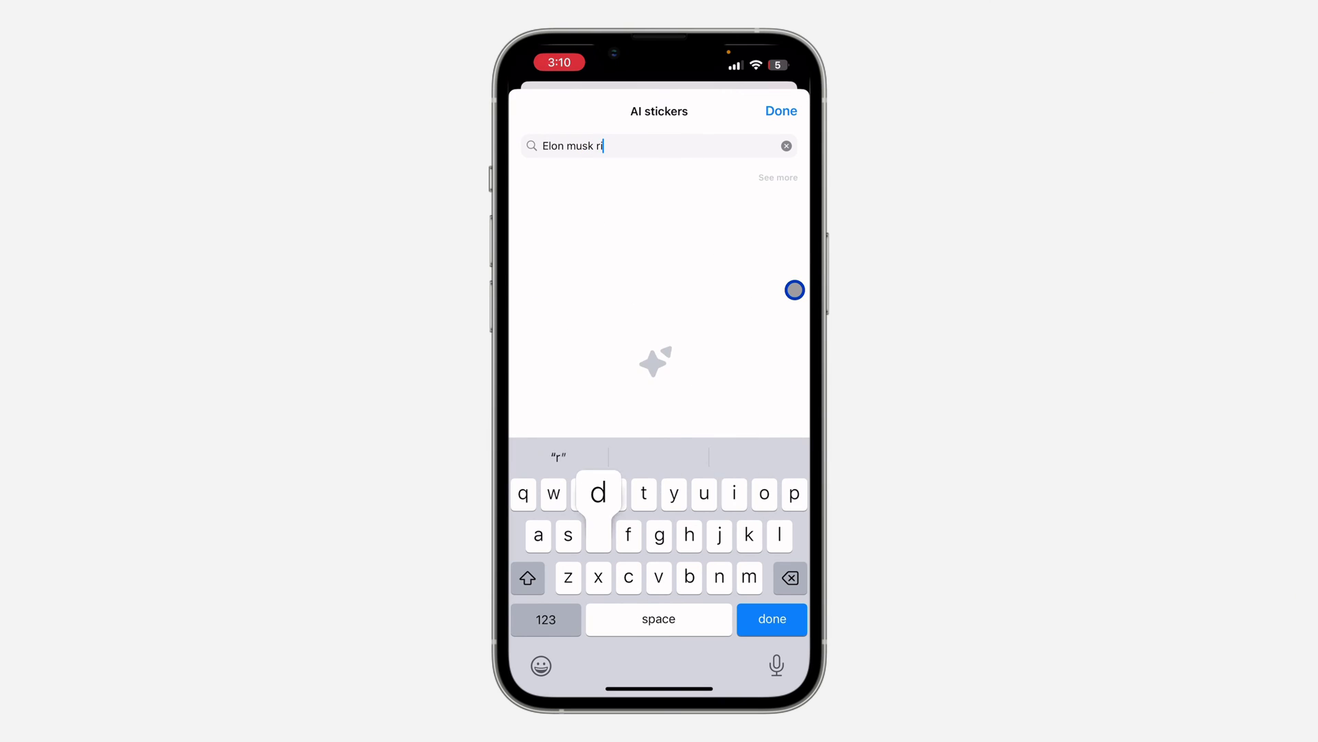
text(iding bi)
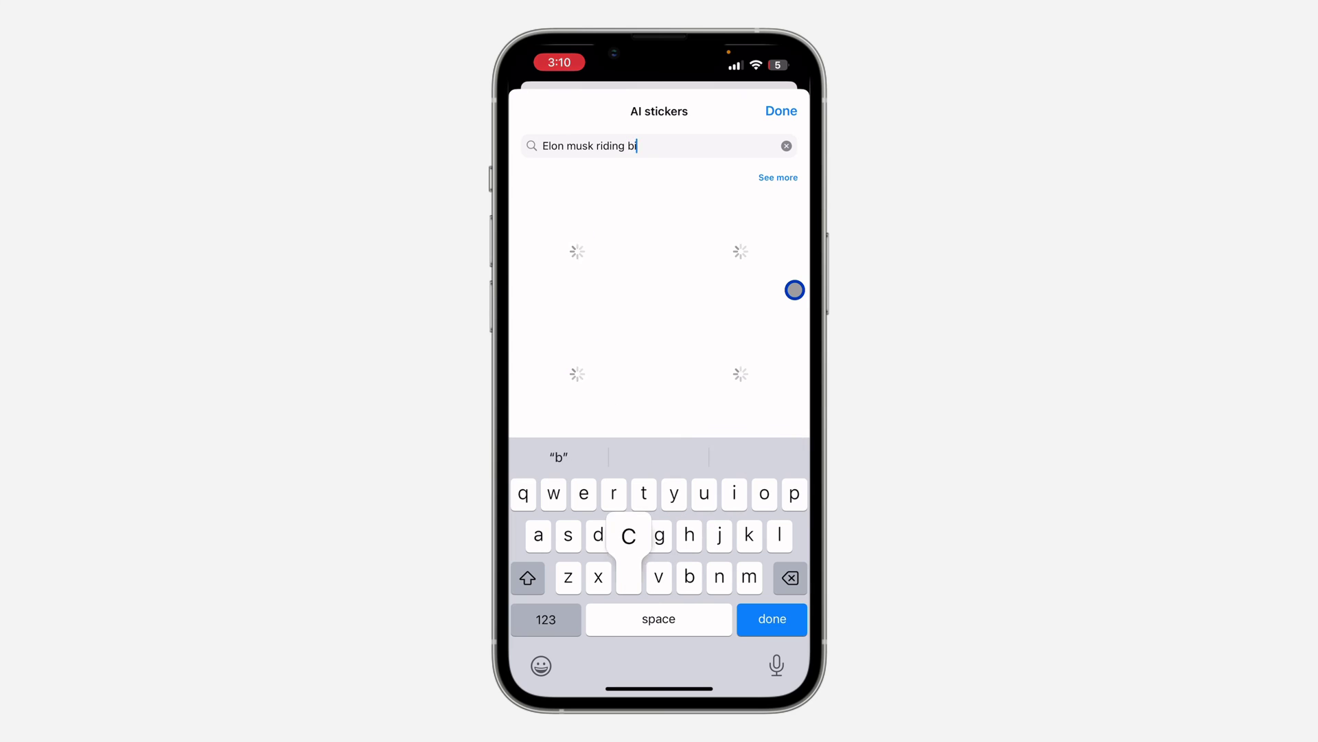
text(cycle)
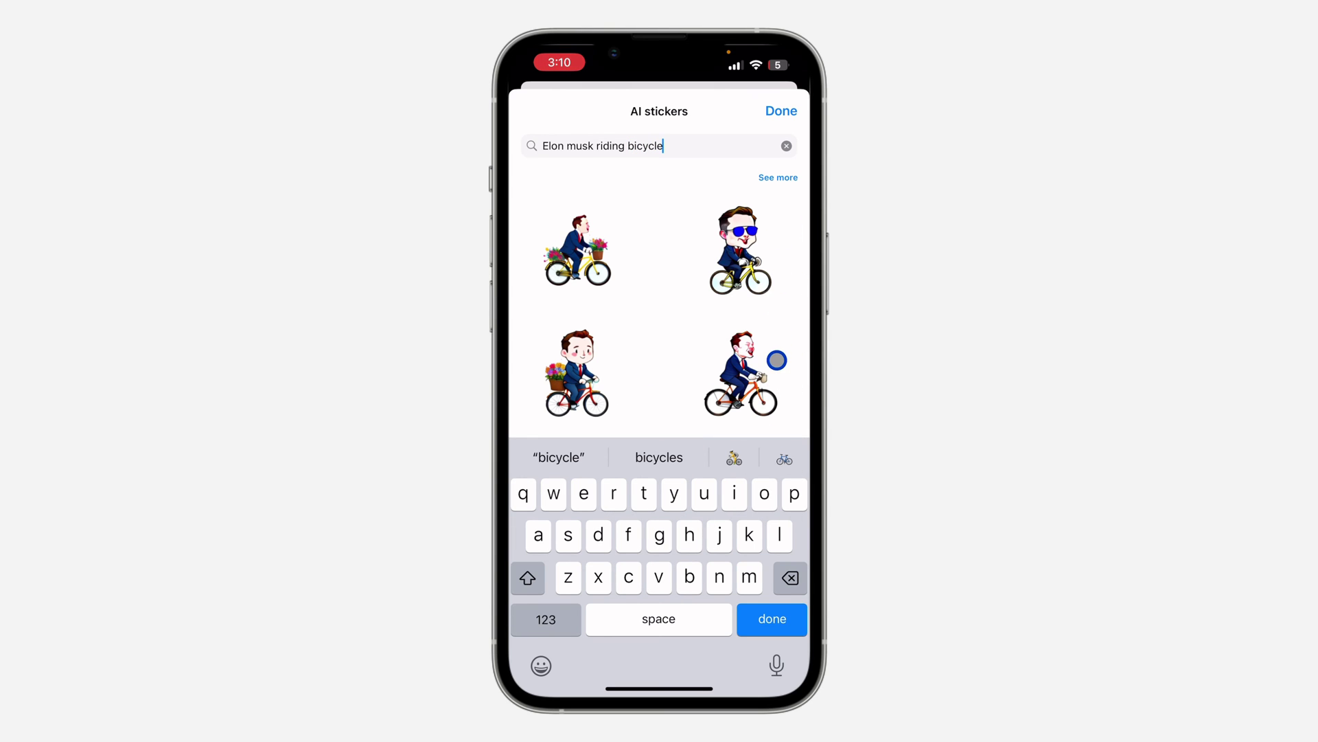
- Send the sunglasses Elon Musk bicycle sticker, then preview and close its details
click(729, 244)
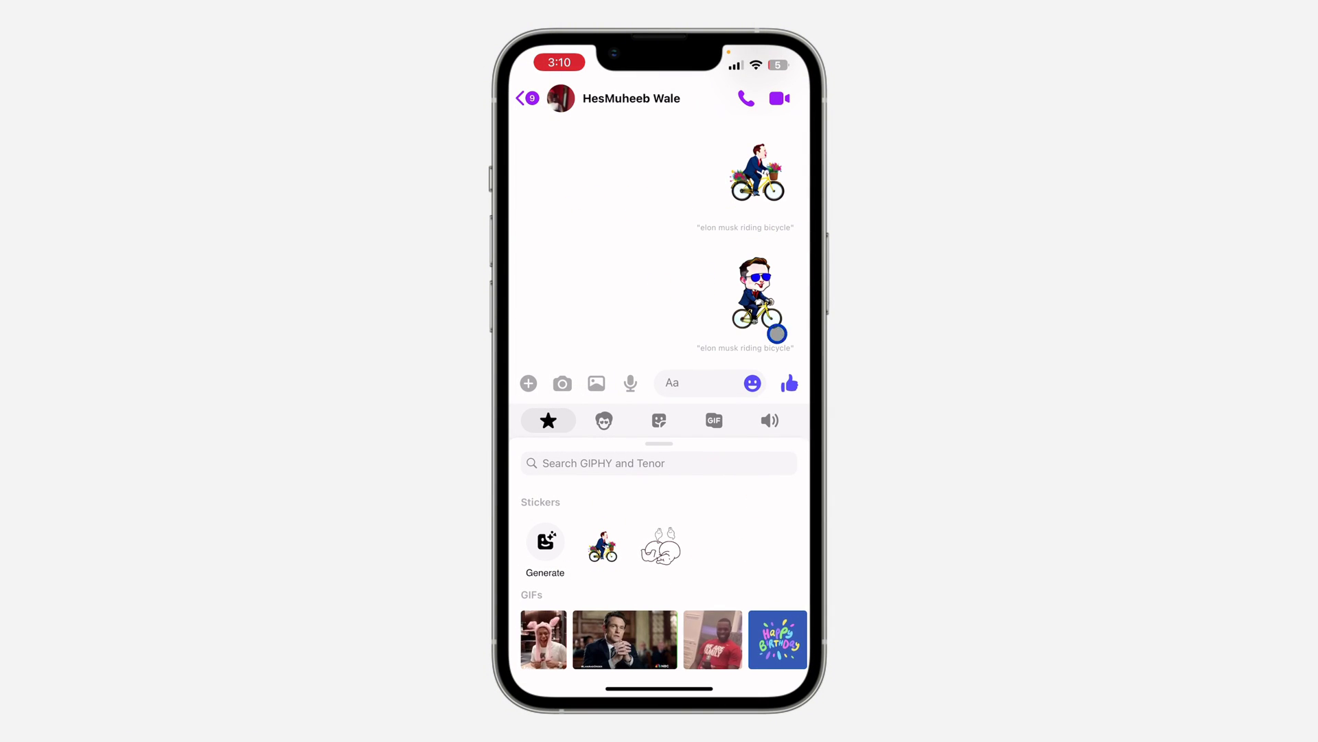
click(765, 300)
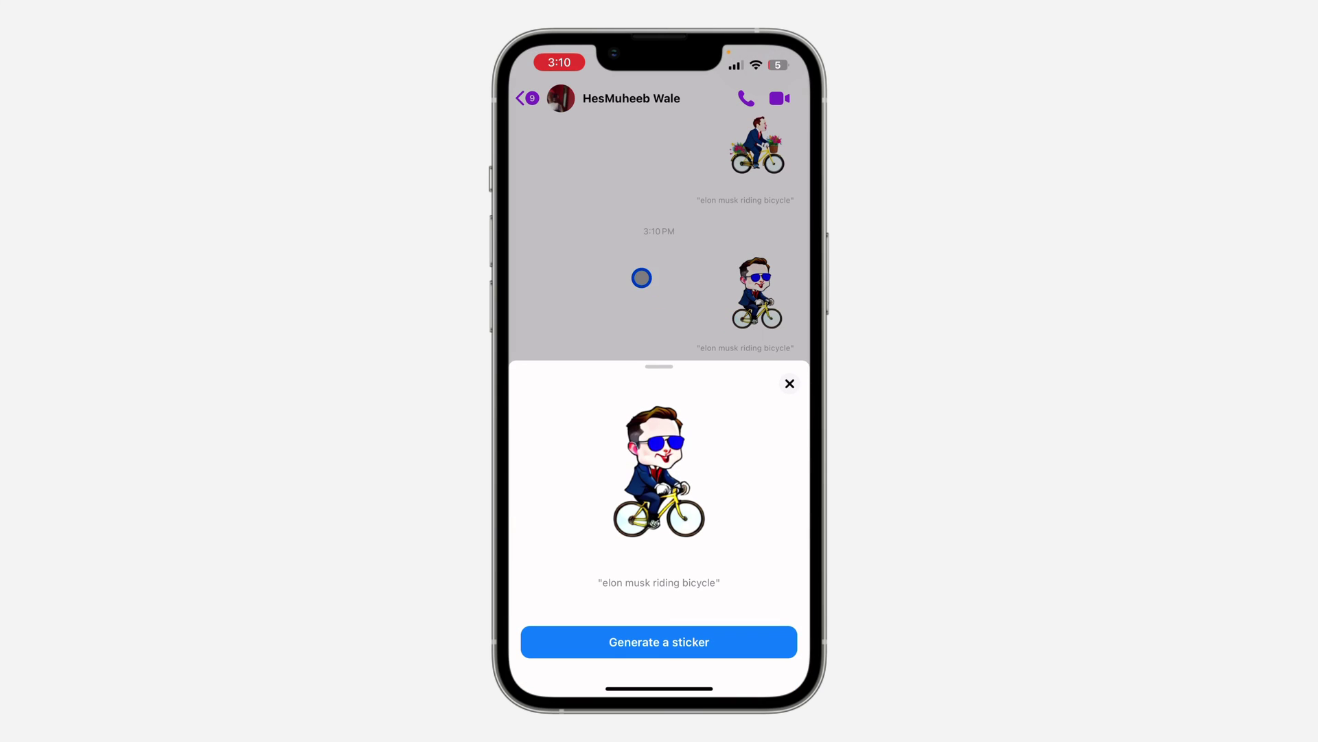
click(642, 278)
scroll(668, 354, up, 2)
scroll(666, 298, up, 10)
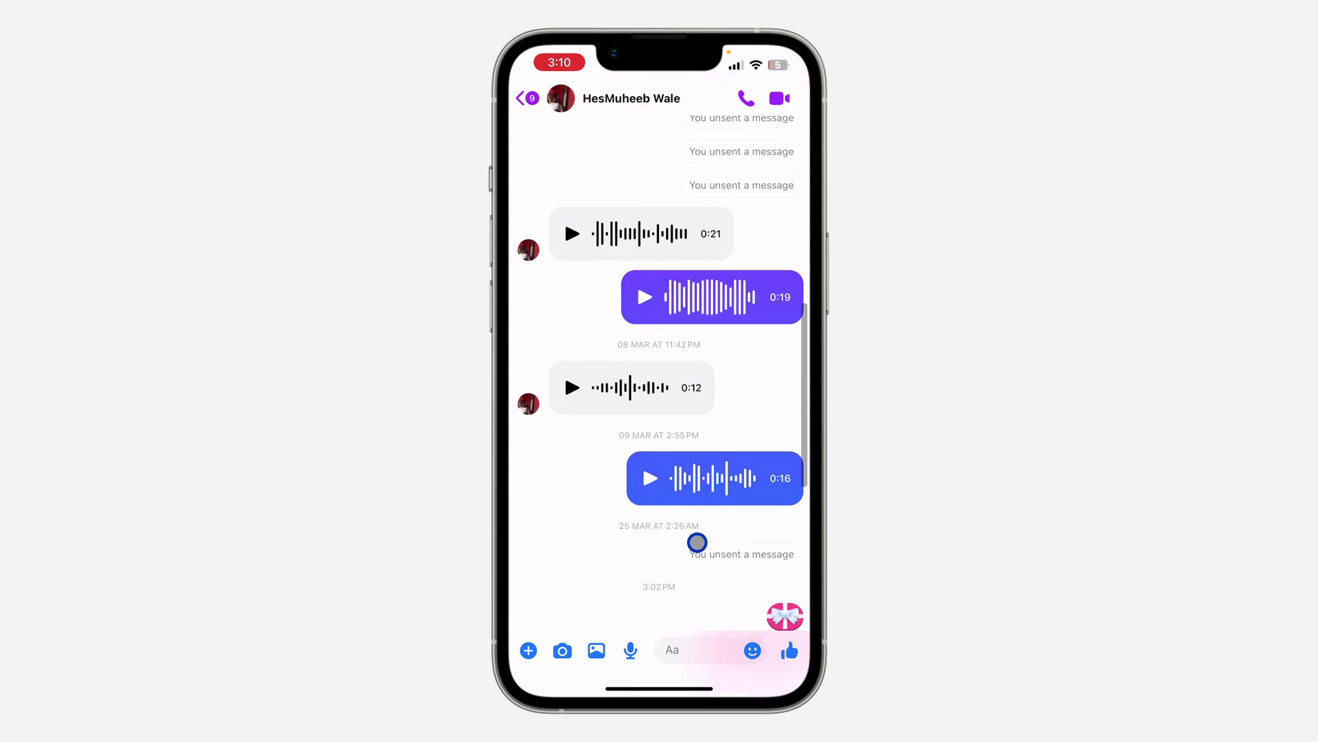
scroll(697, 541, down, 10)
- Leave Messenger for the home screen and bring up Control Center
key(Escape)
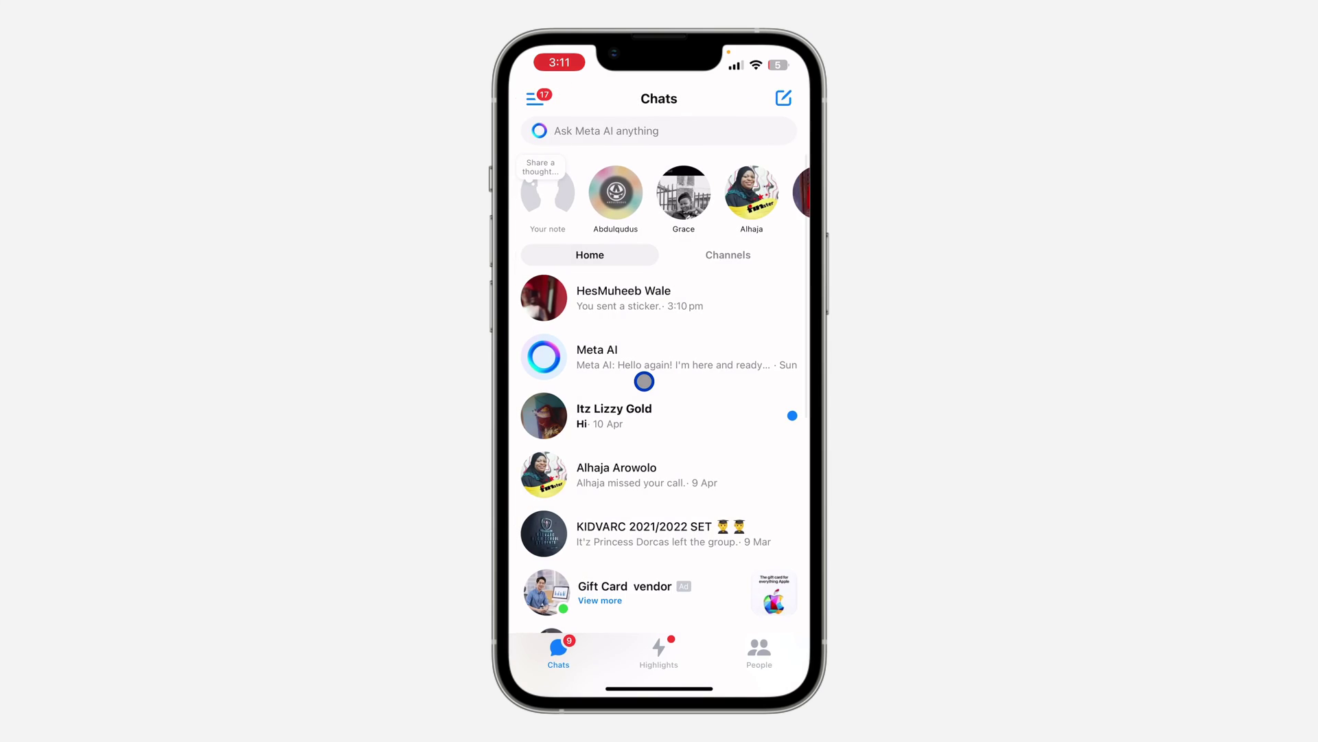
key(super+1)
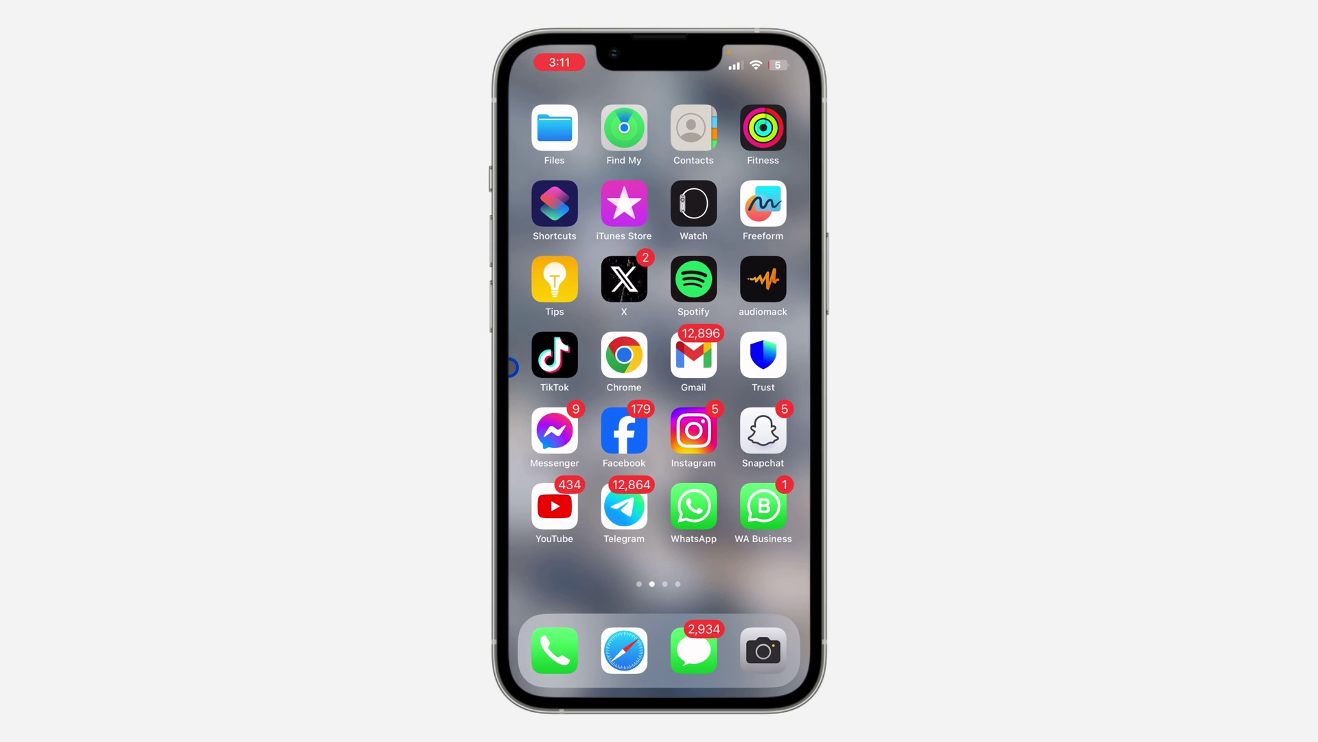
key(fn+c)
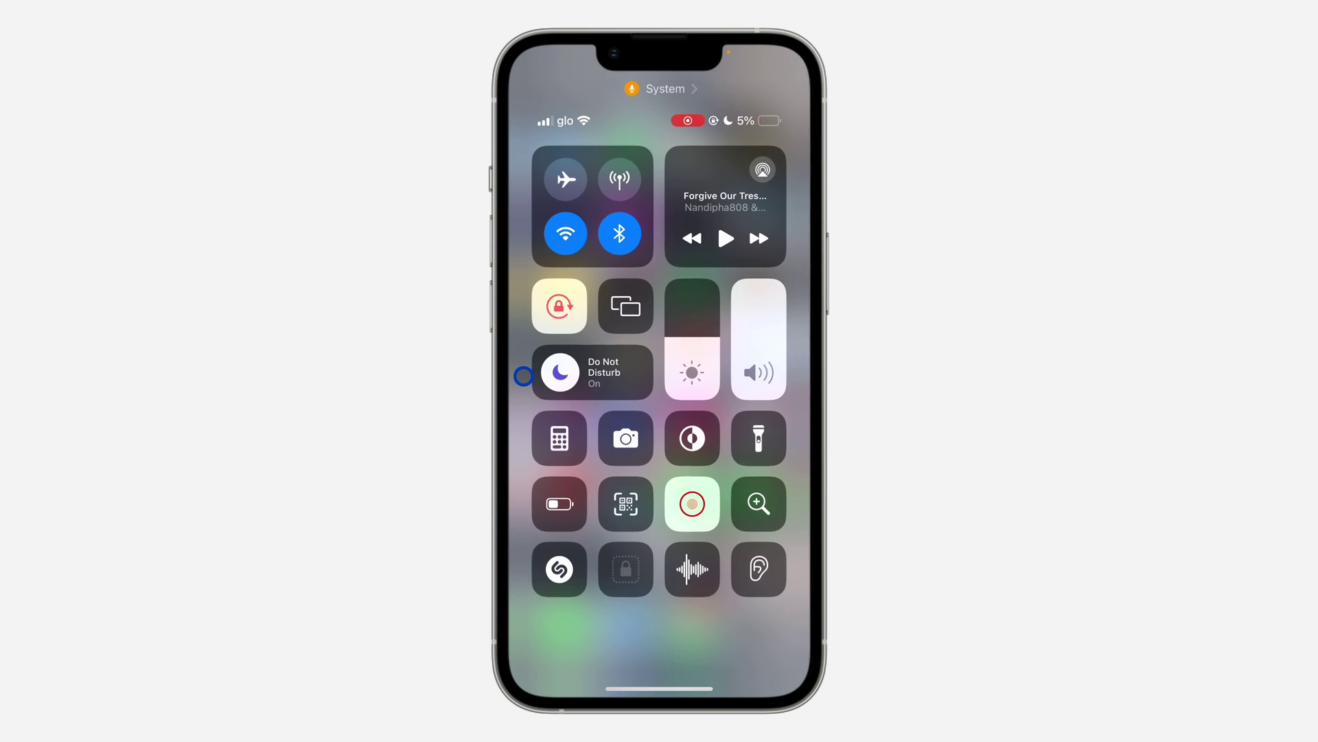